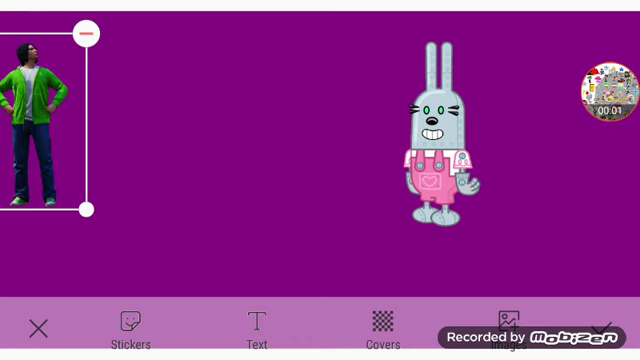
Drag the man in the green hoodie from the left edge to just left of the grey bunny
left_click_drag(40, 120, 283, 134)
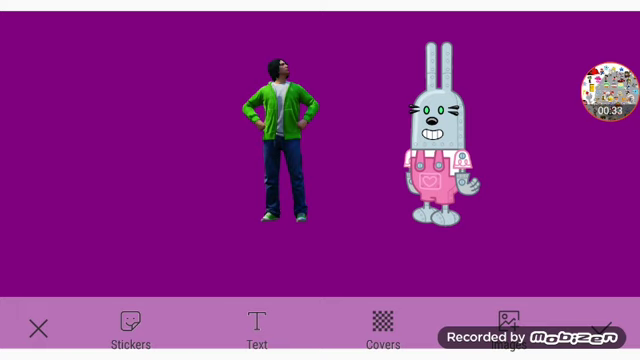
Move the man next to the grey bunny, then back to the left
left_click(281, 140)
left_click_drag(283, 137, 384, 152)
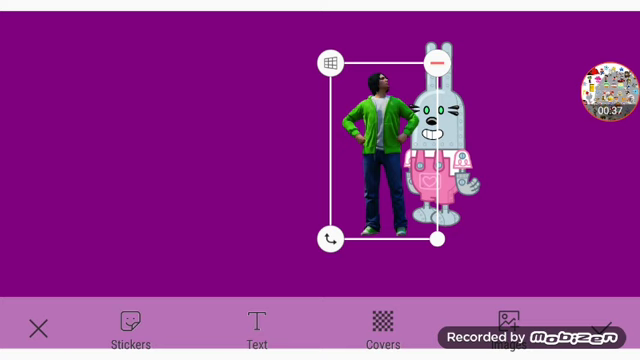
left_click_drag(384, 151, 270, 140)
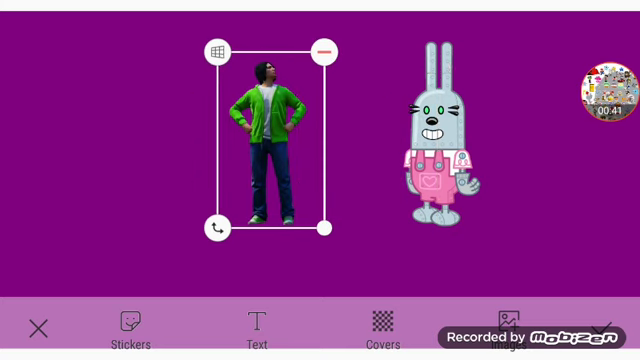
left_click(610, 90)
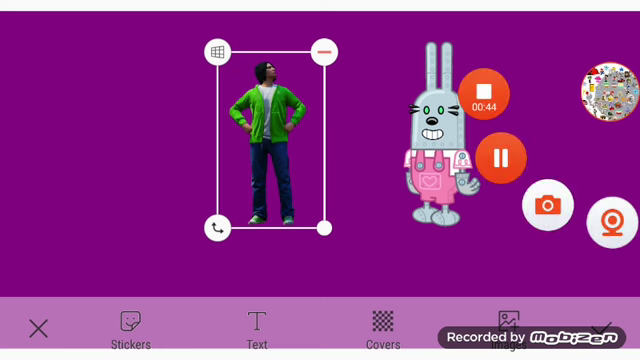
left_click(150, 250)
Nudge the man slightly right and add a pink bunny beside the grey one
left_click(270, 140)
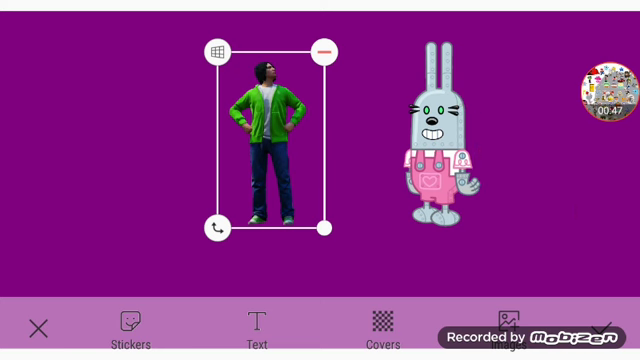
mouse_move(270, 140)
left_mouse_down()
mouse_move(371, 132)
mouse_move(367, 162)
mouse_move(377, 164)
mouse_move(296, 145)
mouse_move(312, 138)
mouse_move(354, 147)
mouse_move(382, 164)
mouse_move(317, 138)
mouse_move(280, 134)
left_mouse_up()
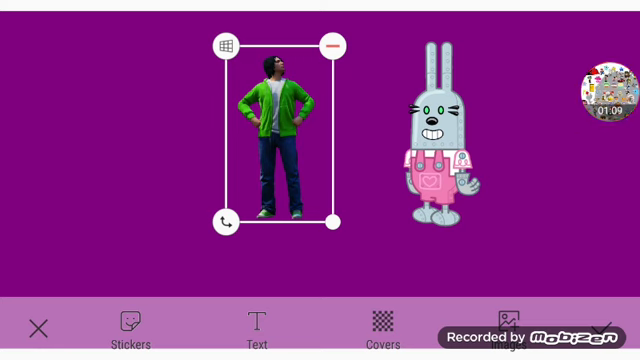
left_click(610, 91)
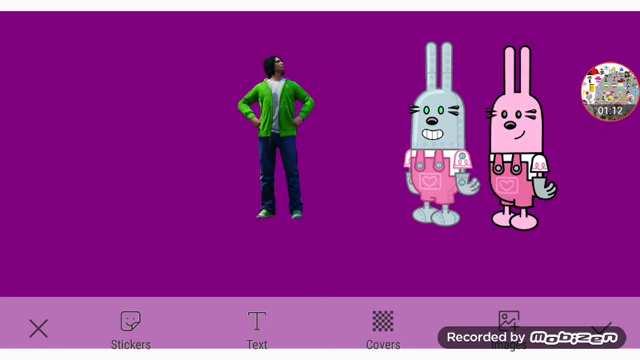
left_click(610, 91)
left_click(610, 90)
left_click(610, 90)
left_click(440, 140)
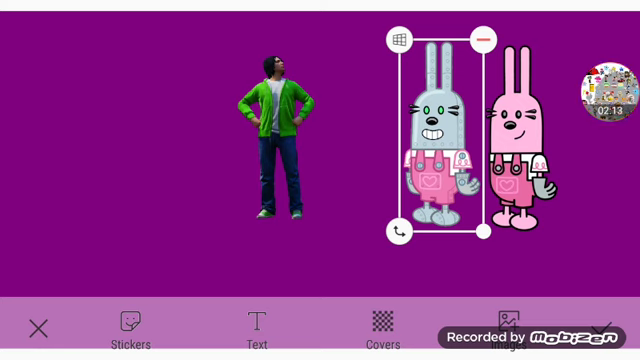
Move the grey bunny slightly left, then down toward the lower right
left_click(610, 90)
left_click_drag(435, 135, 372, 125)
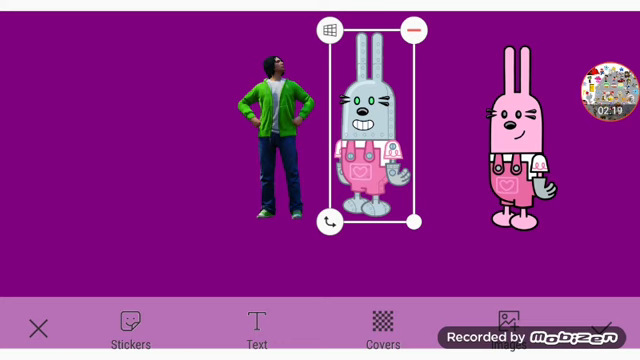
left_click(610, 91)
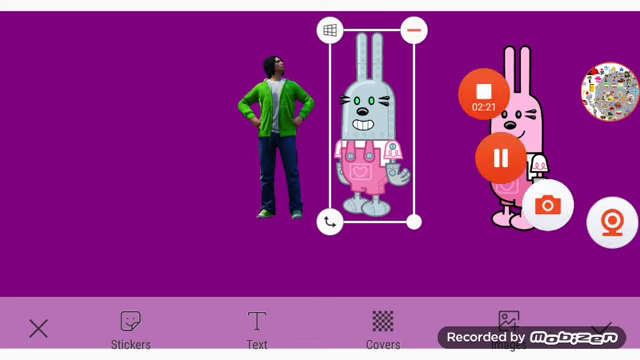
mouse_move(372, 126)
left_mouse_down()
mouse_move(351, 130)
mouse_move(402, 152)
mouse_move(511, 176)
mouse_move(550, 205)
mouse_move(556, 228)
left_mouse_up()
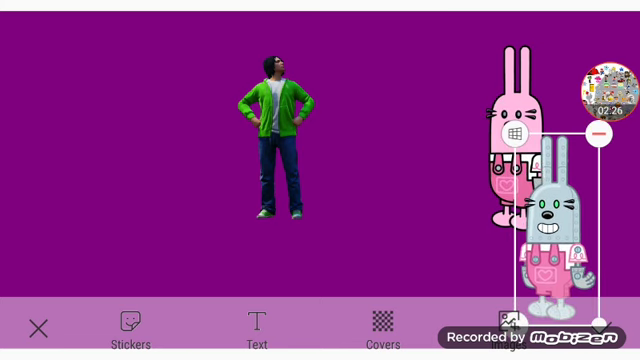
Shift the grey bunny a bit further right and delete it
left_click(277, 135)
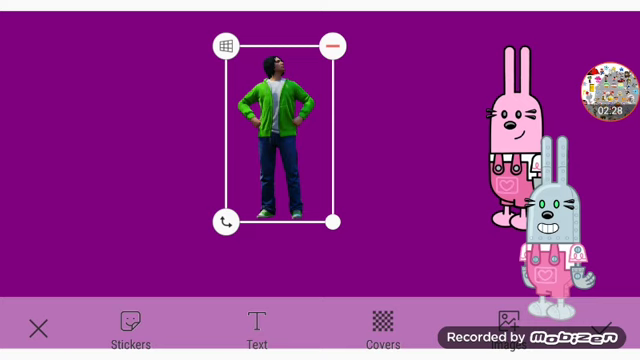
left_click(550, 229)
left_click_drag(550, 229, 565, 225)
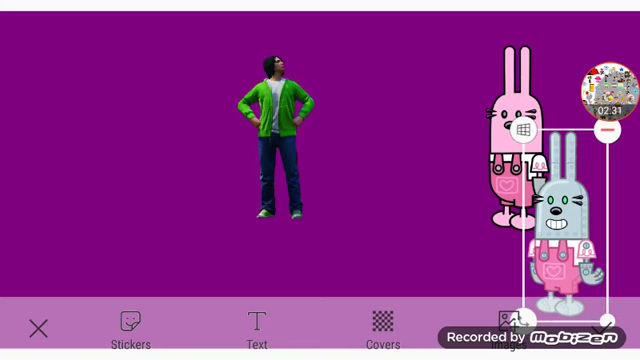
left_click(607, 130)
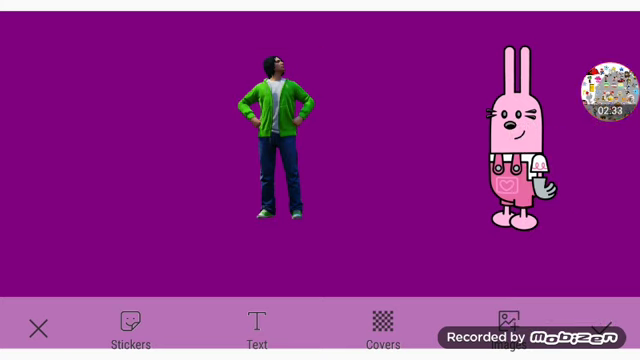
left_click(610, 90)
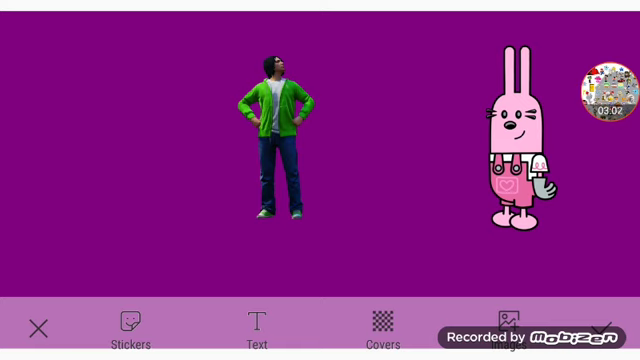
left_click(276, 135)
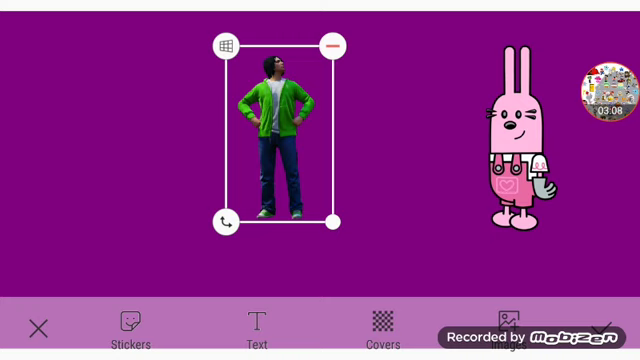
left_click_drag(280, 133, 2, 126)
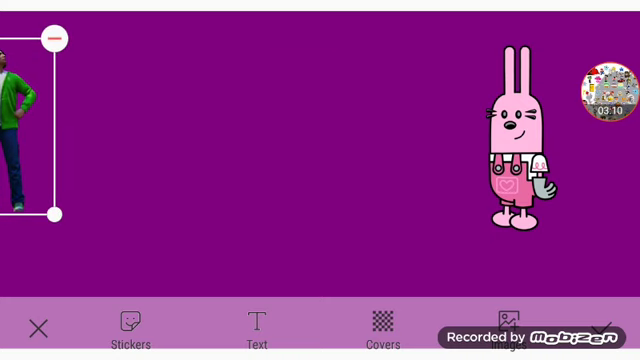
Delete the man sticker with its red minus handle
left_click(55, 39)
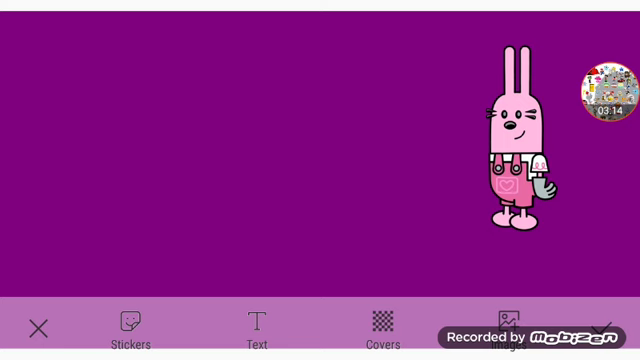
left_click(610, 90)
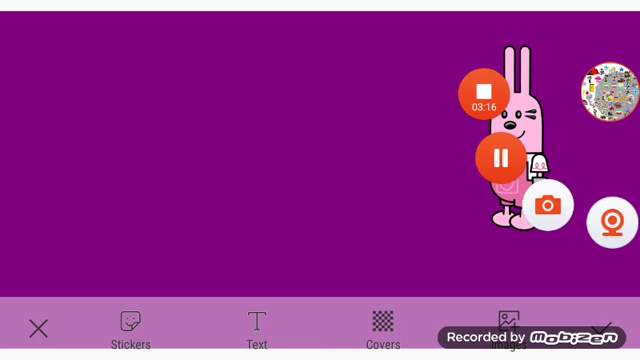